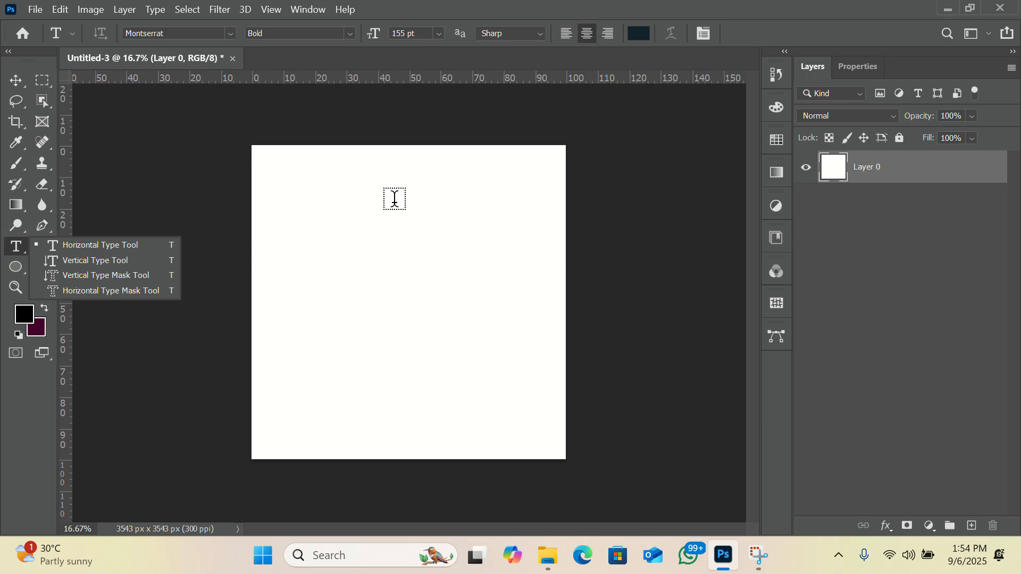
click(309, 242)
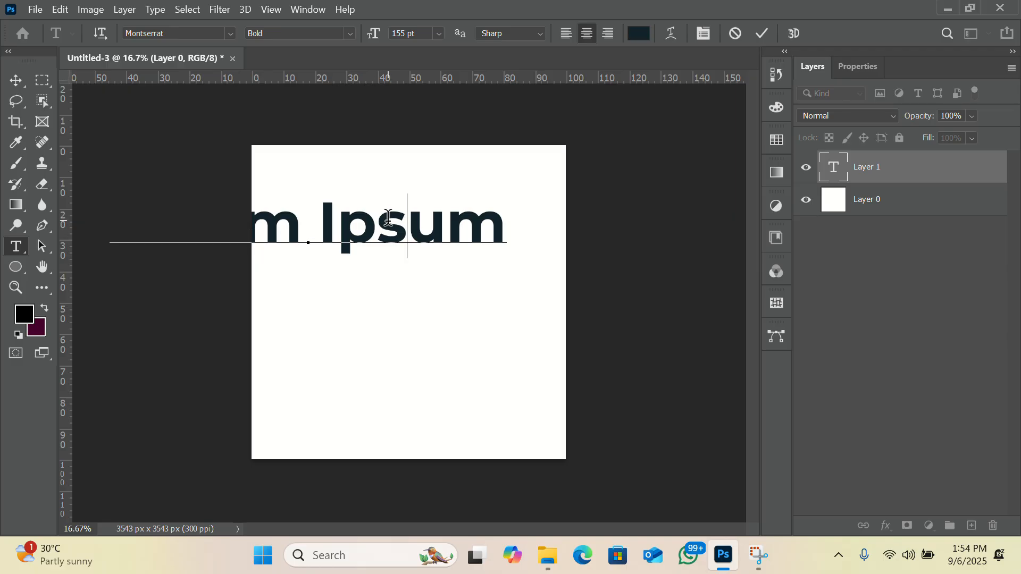
key(BackSpace)
key(BackSpace)
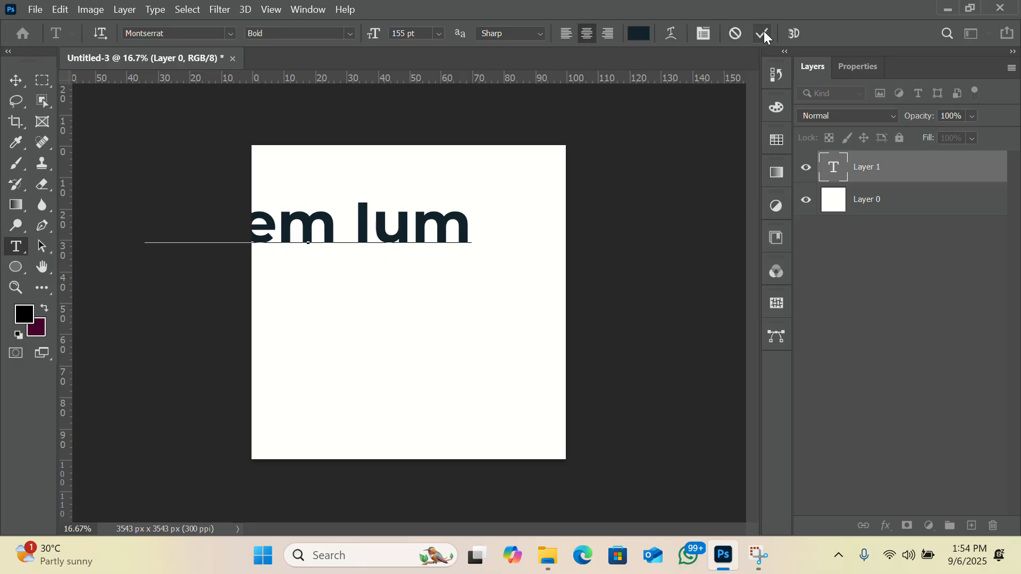
click(734, 34)
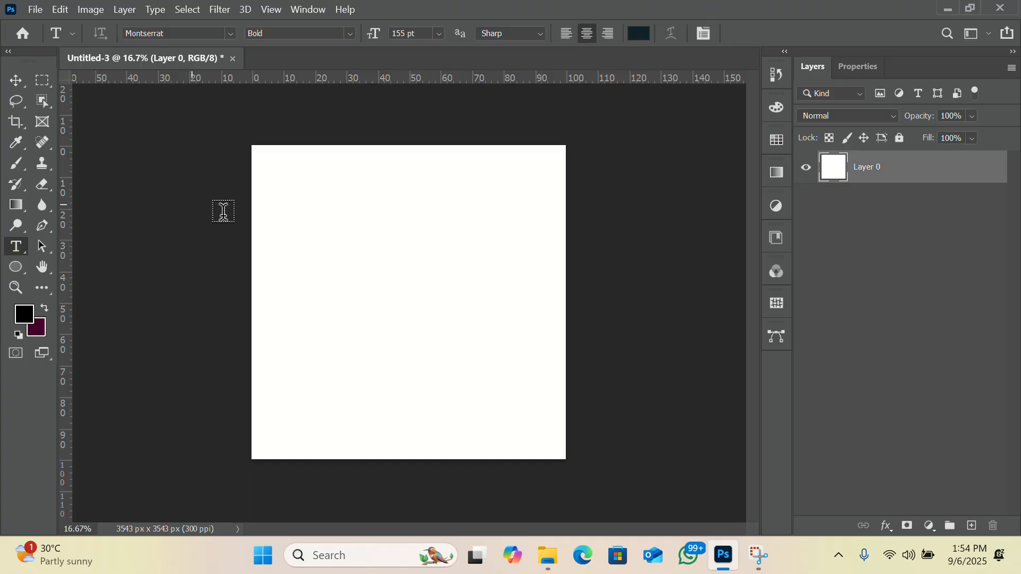
Step: Add a horizontal text layer in the upper part of the canvas reading "Hello"
click(361, 264)
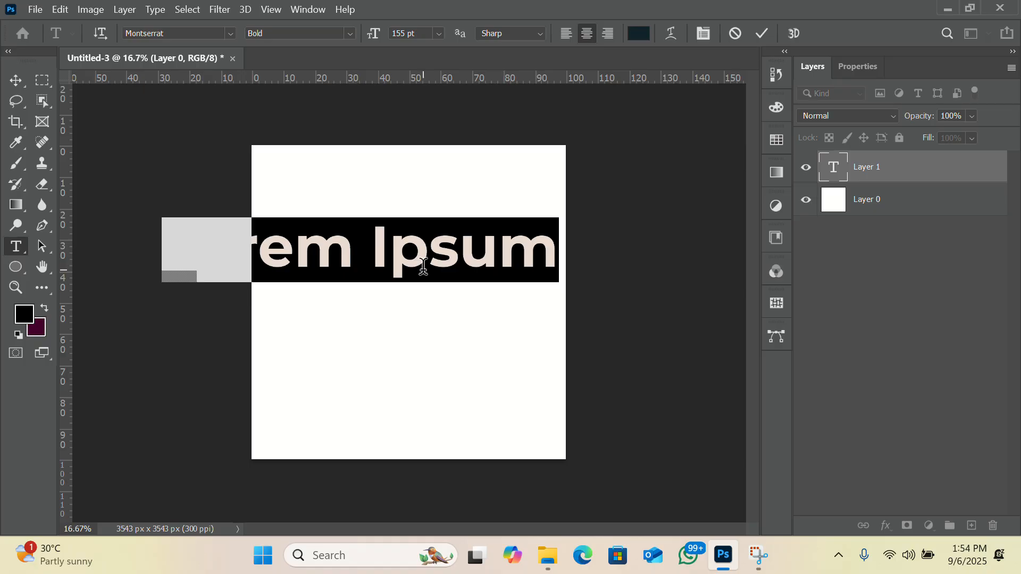
text(Hello)
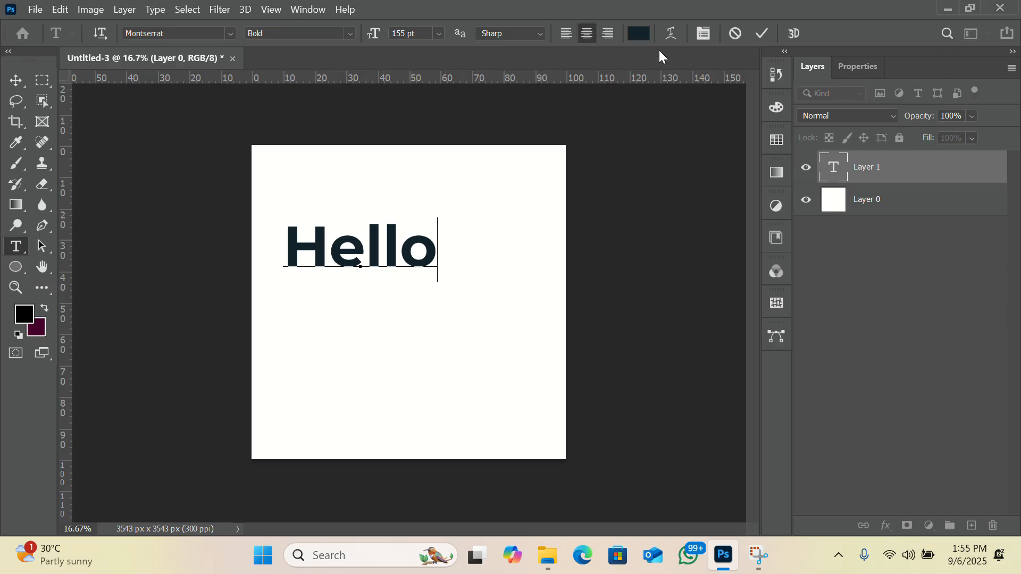
Step: Try the light blue-grey text colour bfced5 on extra letters "ggf" added after "Hello", and delete these letters
click(639, 34)
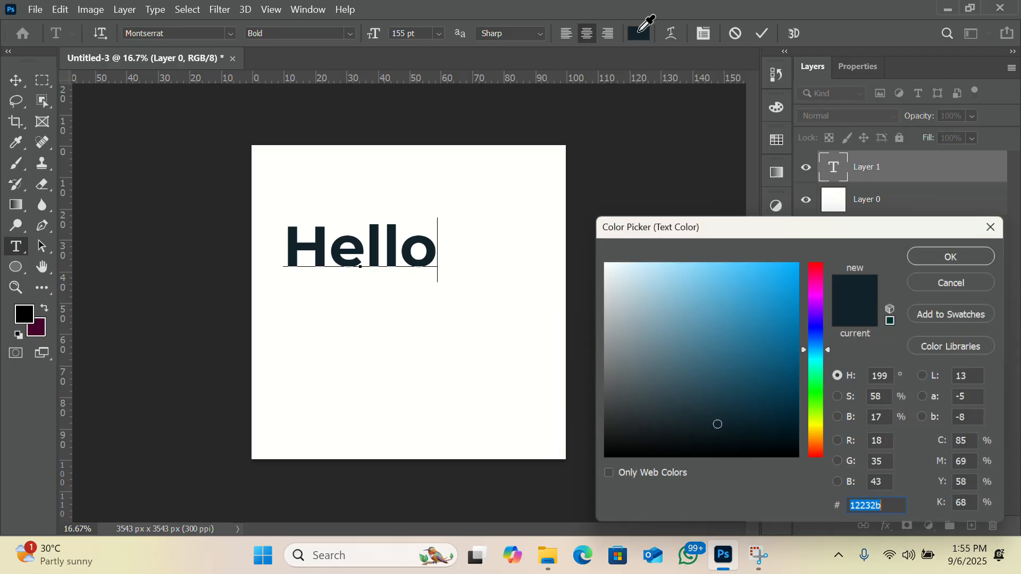
click(618, 291)
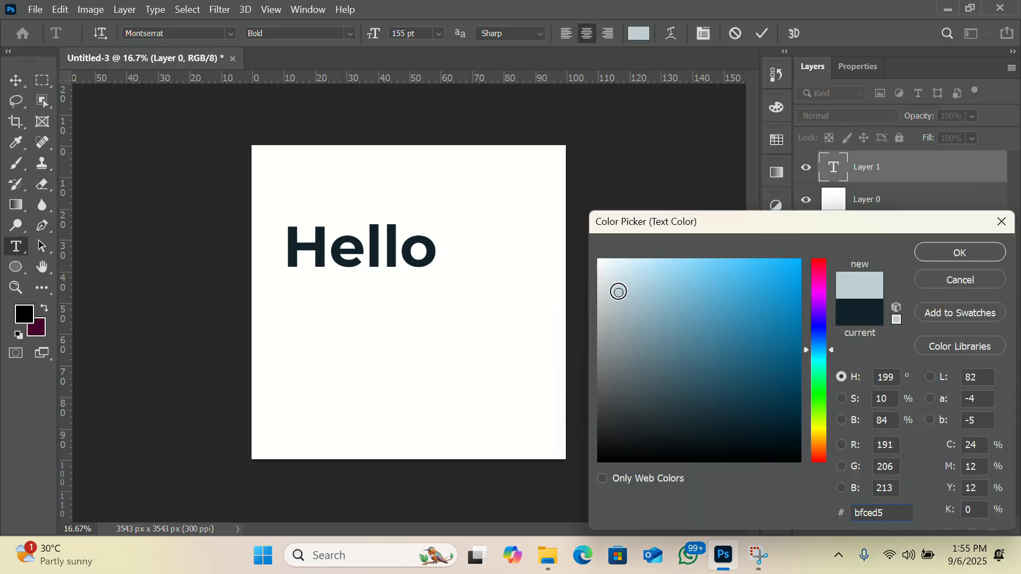
click(934, 254)
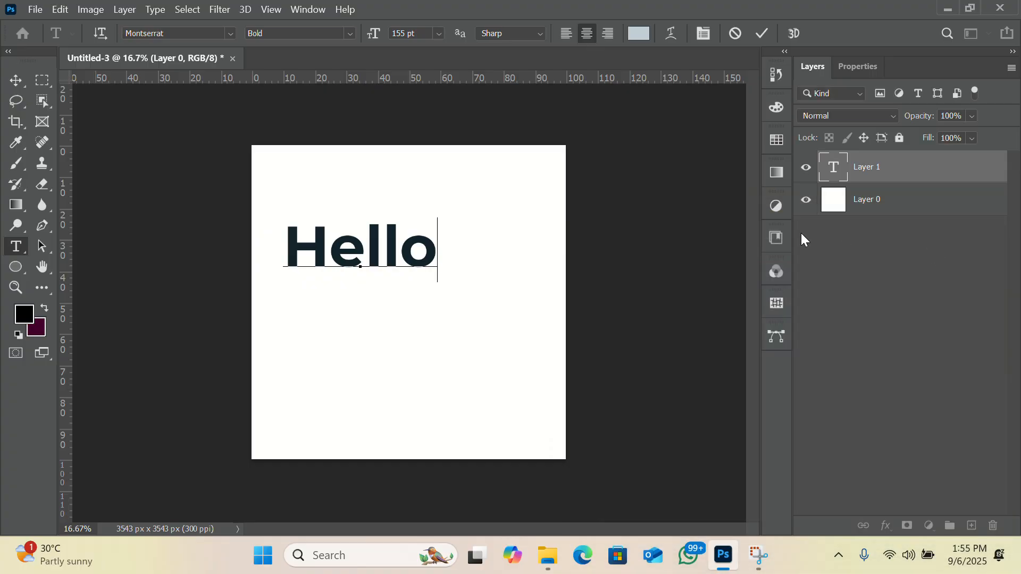
text(ggf)
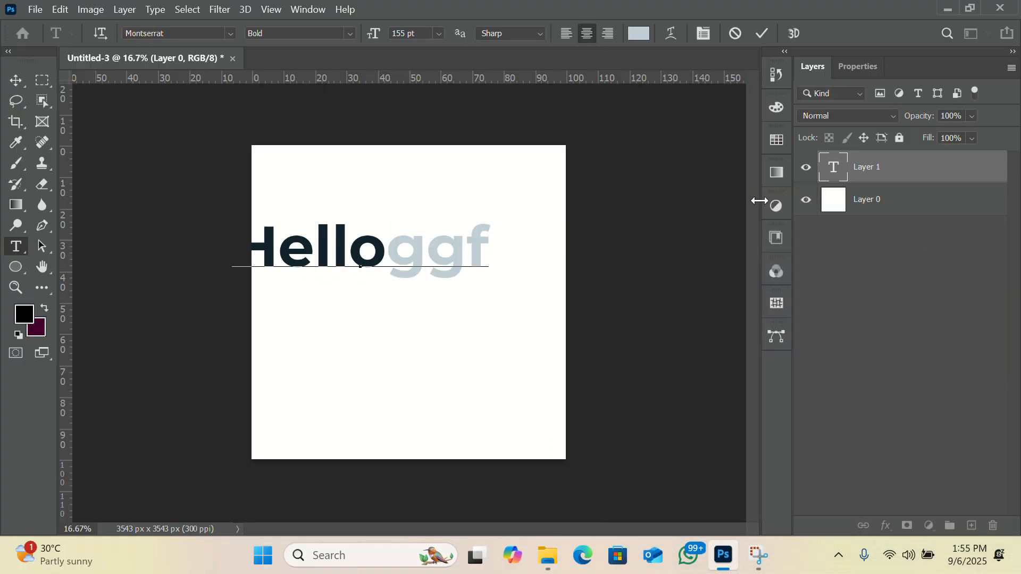
key(BackSpace)
key(BackSpace)
key(BackSpace)
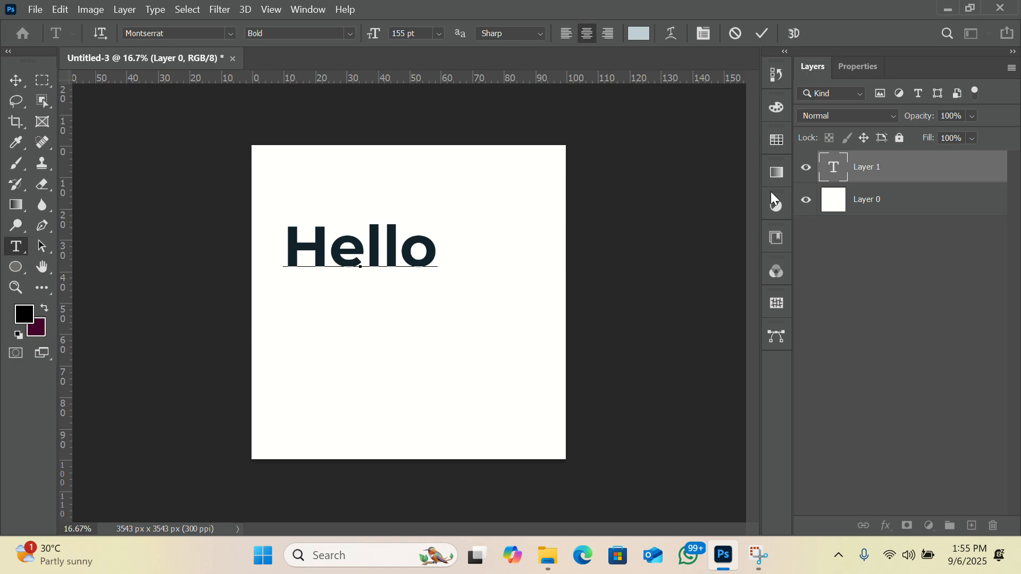
Step: Commit the "Hello" text and change its font to Avango Display Serif
click(763, 34)
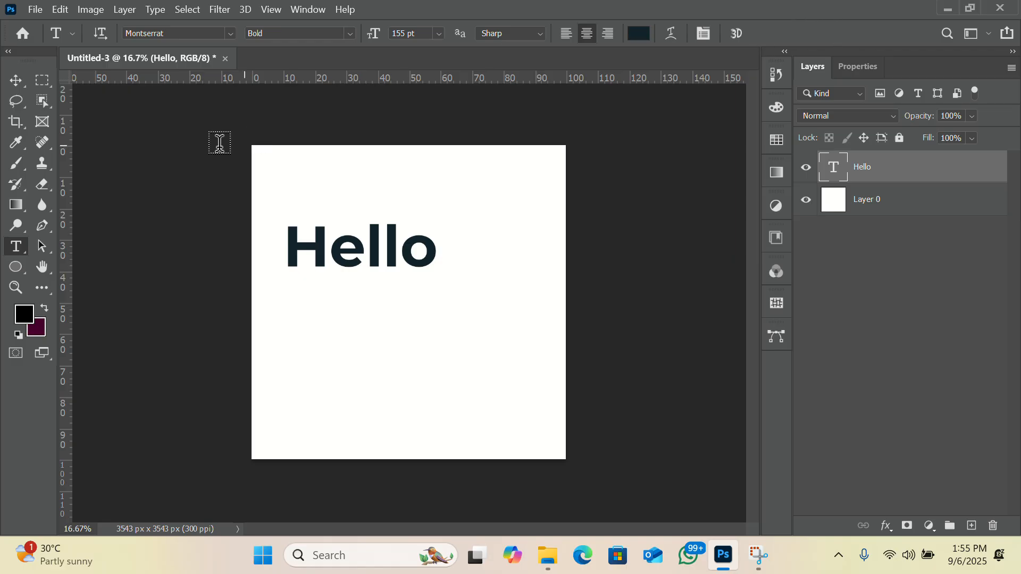
click(16, 81)
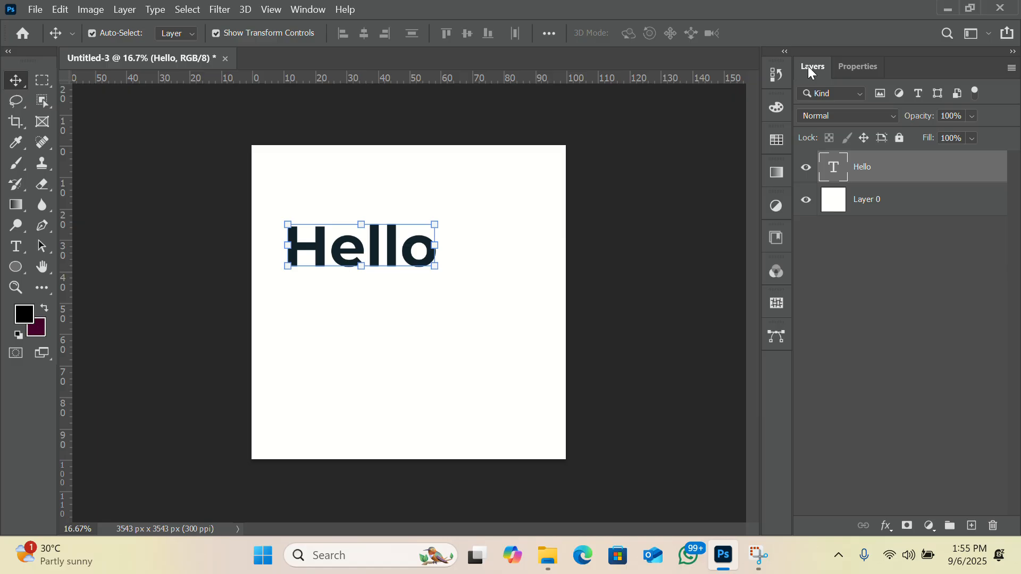
click(851, 69)
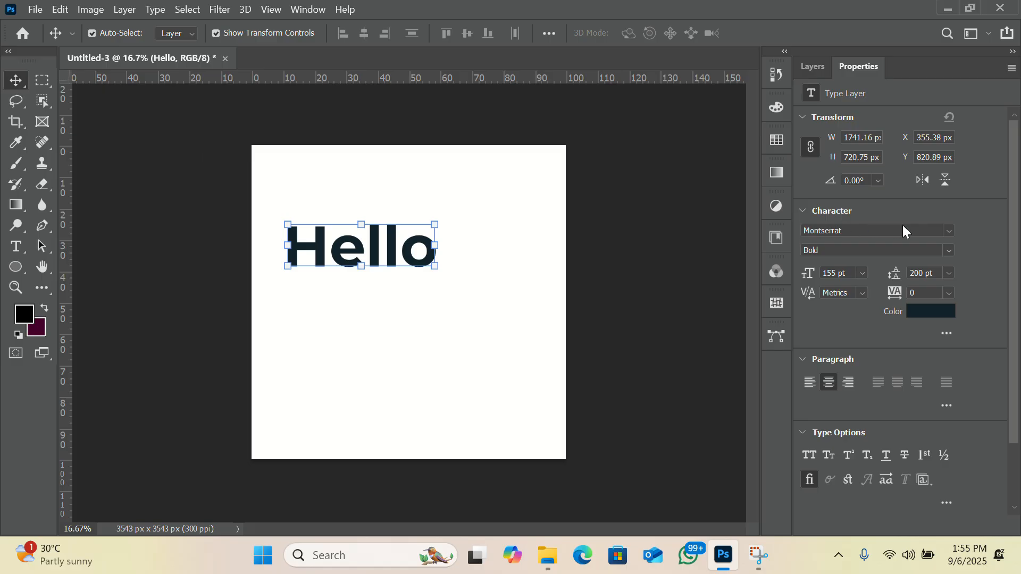
click(949, 231)
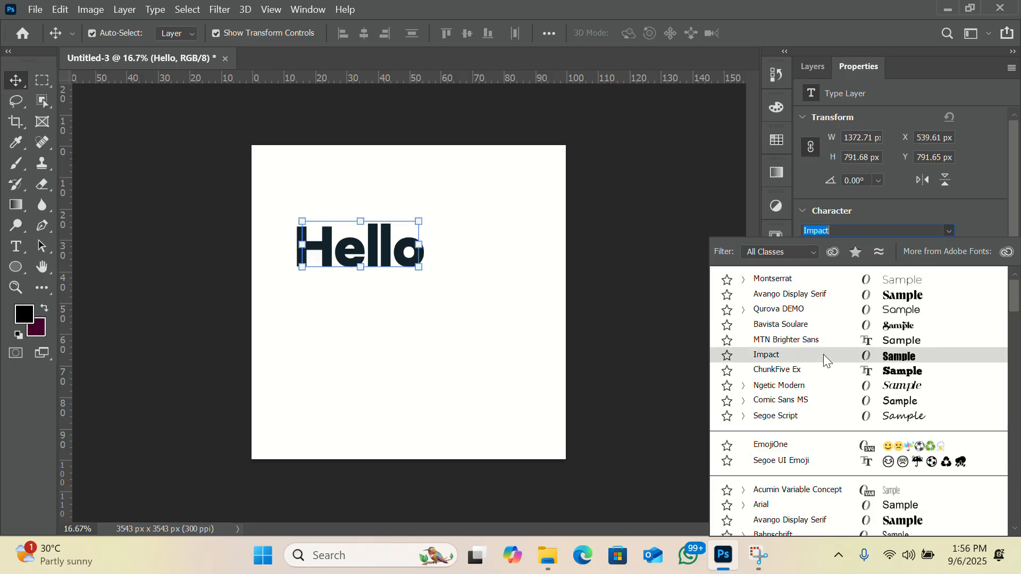
scroll(825, 357, down, 3)
scroll(825, 360, down, 20)
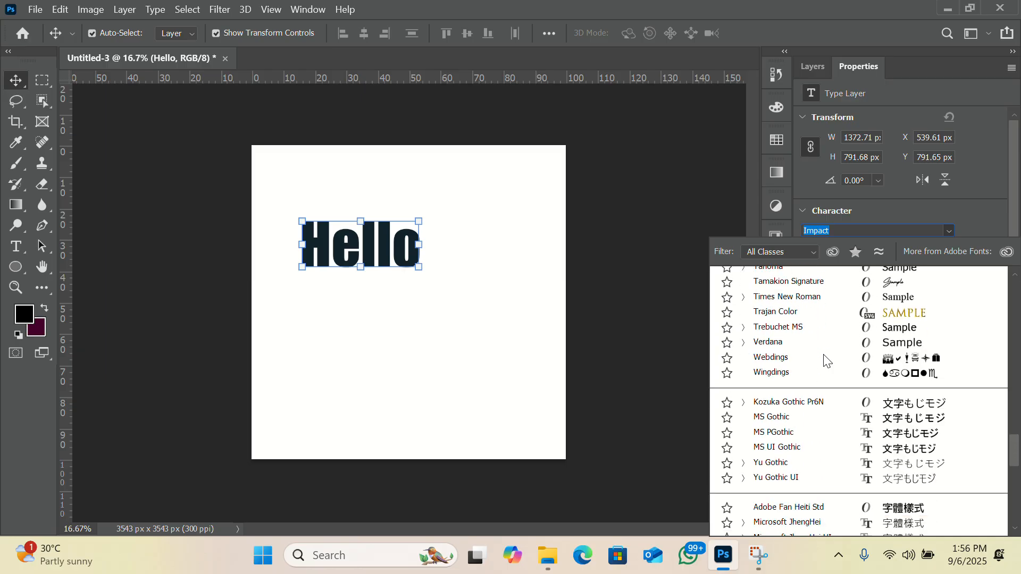
scroll(825, 360, up, 15)
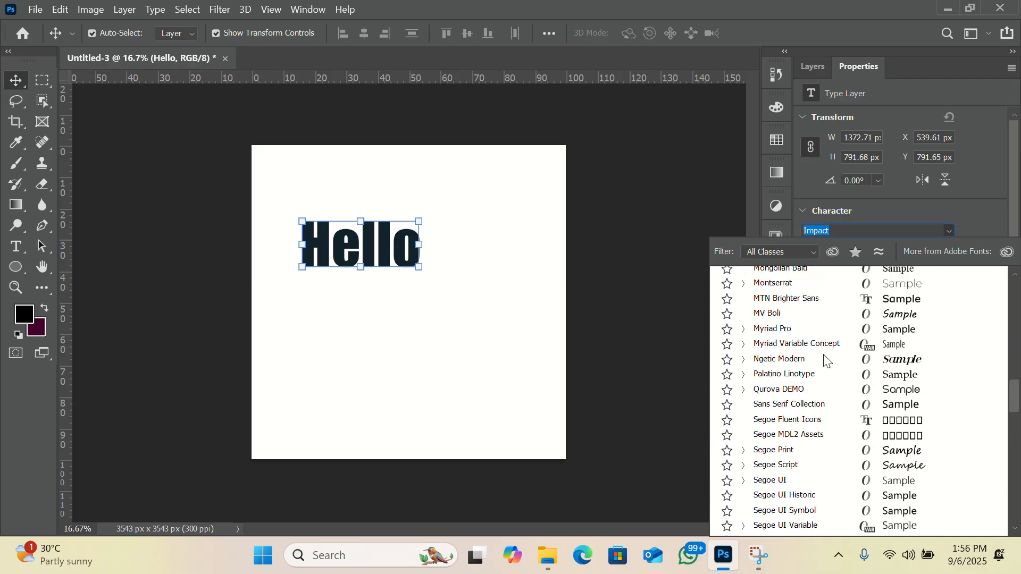
scroll(826, 360, up, 10)
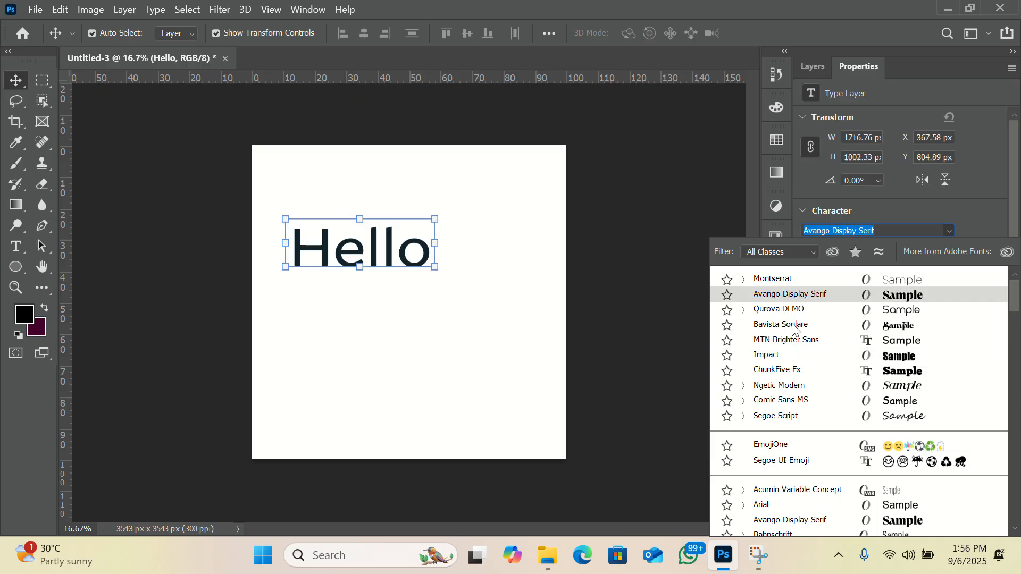
click(776, 296)
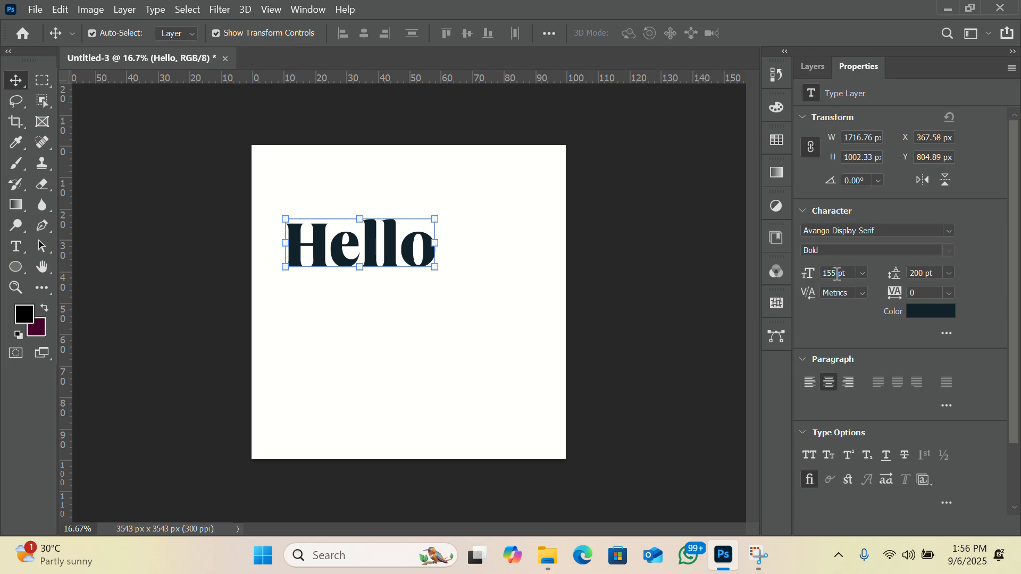
Step: Set the font size of the "Hello" text to 300 pt
key(BackSpace)
key(BackSpace)
key(BackSpace)
text(300)
key(Return)
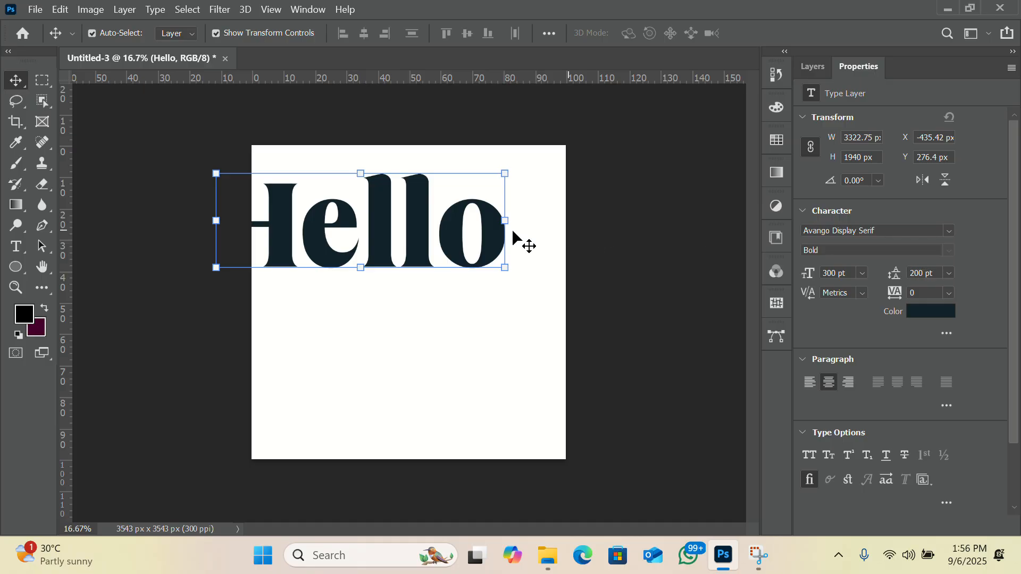
Step: Add a second line reading "World" below "Hello" in the same text layer and commit the text
click(16, 247)
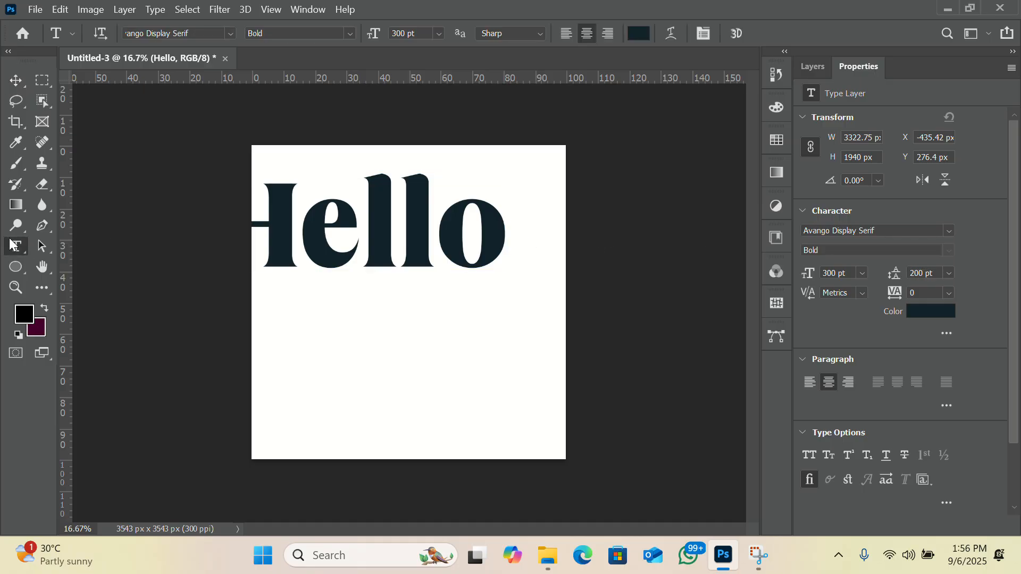
click(505, 235)
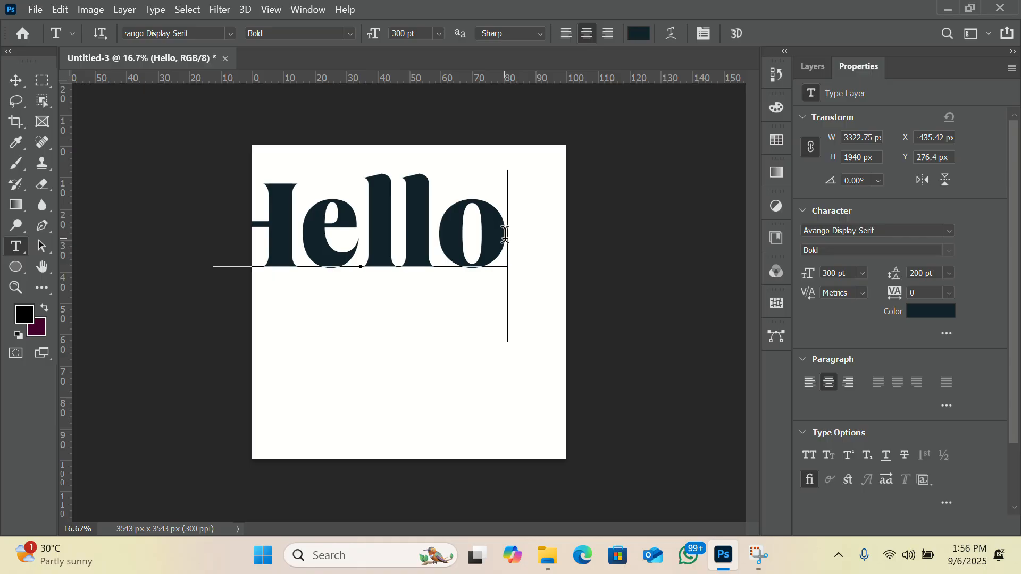
key(Return)
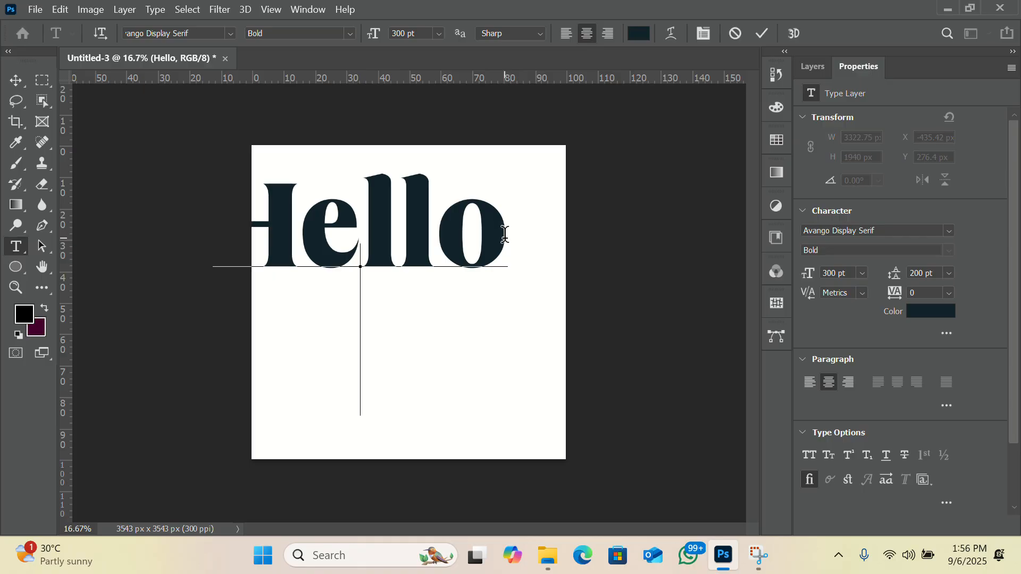
text(Wp)
key(BackSpace)
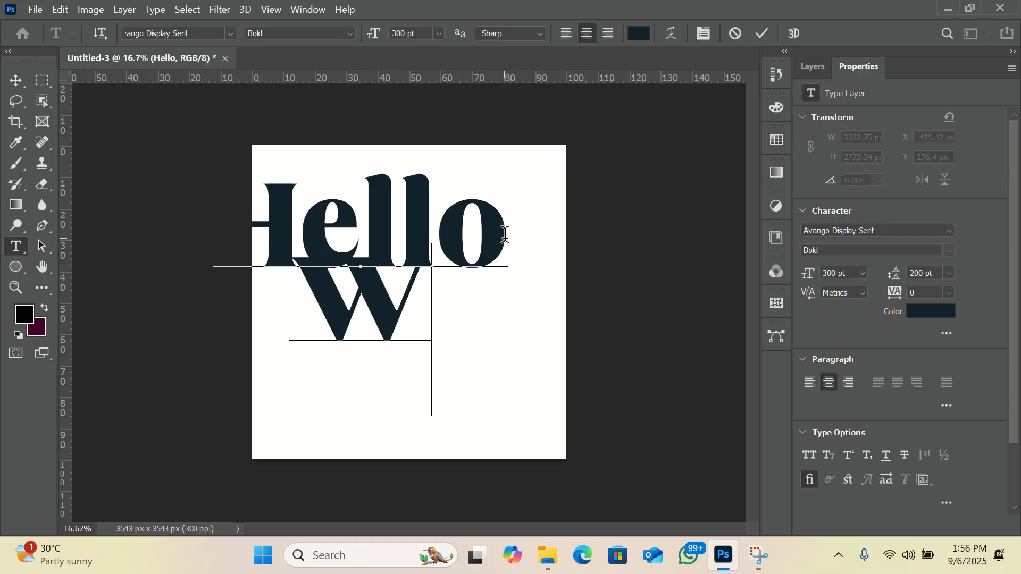
text(orld)
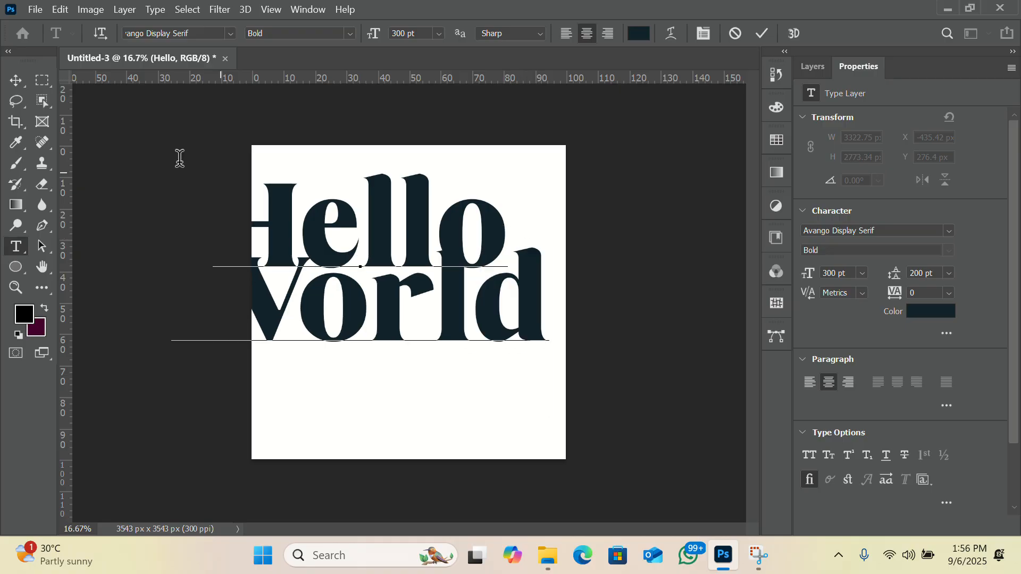
click(16, 80)
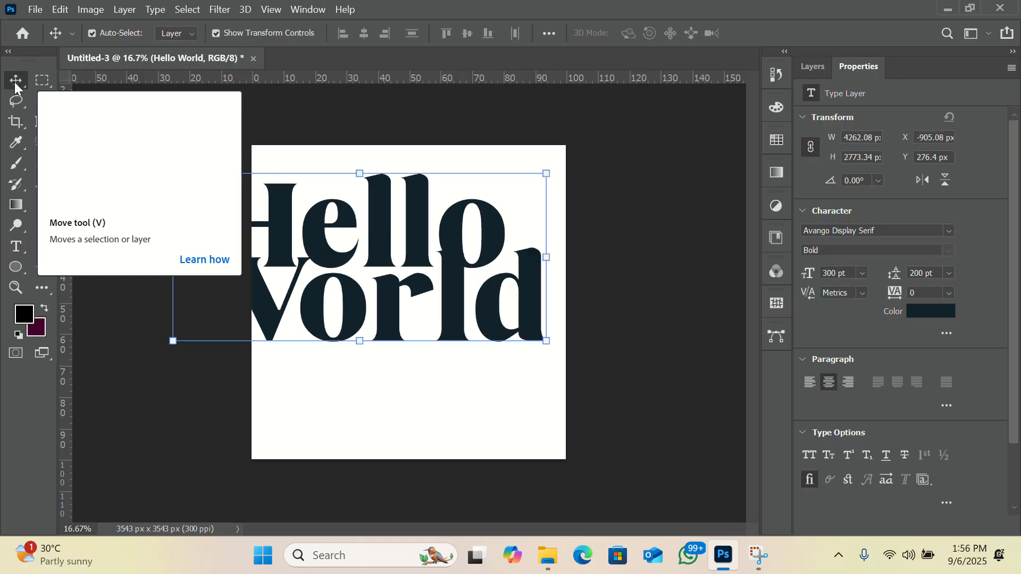
Step: Set the leading of the "Hello World" text to 350 pt and its tracking to 75
click(950, 273)
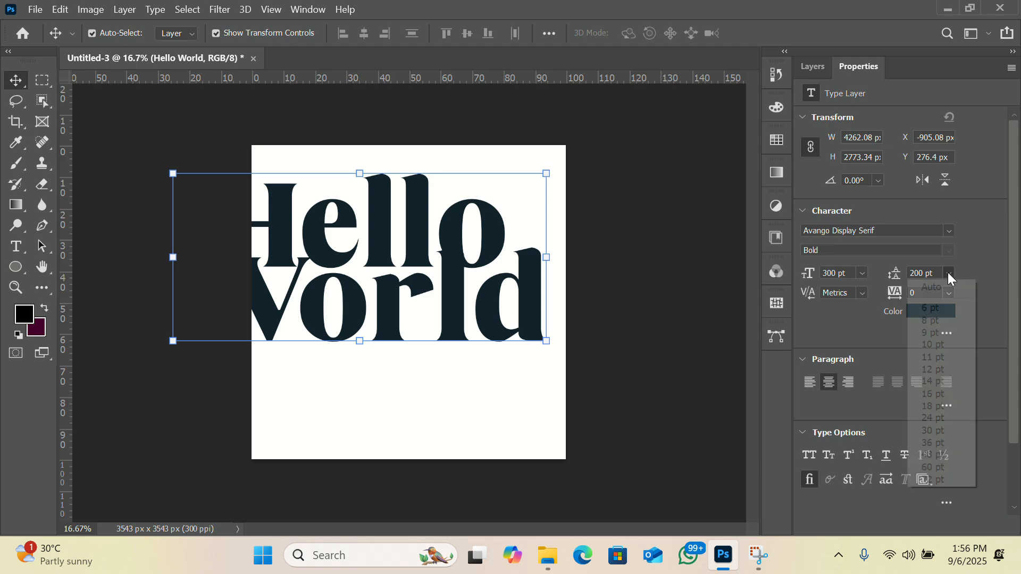
click(918, 273)
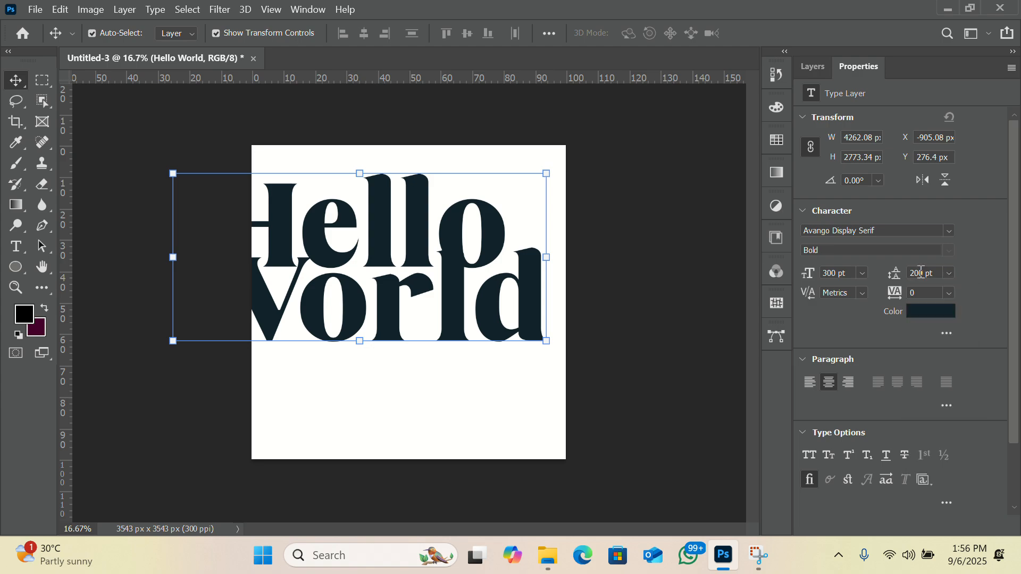
key(BackSpace)
key(BackSpace)
text(35)
key(Return)
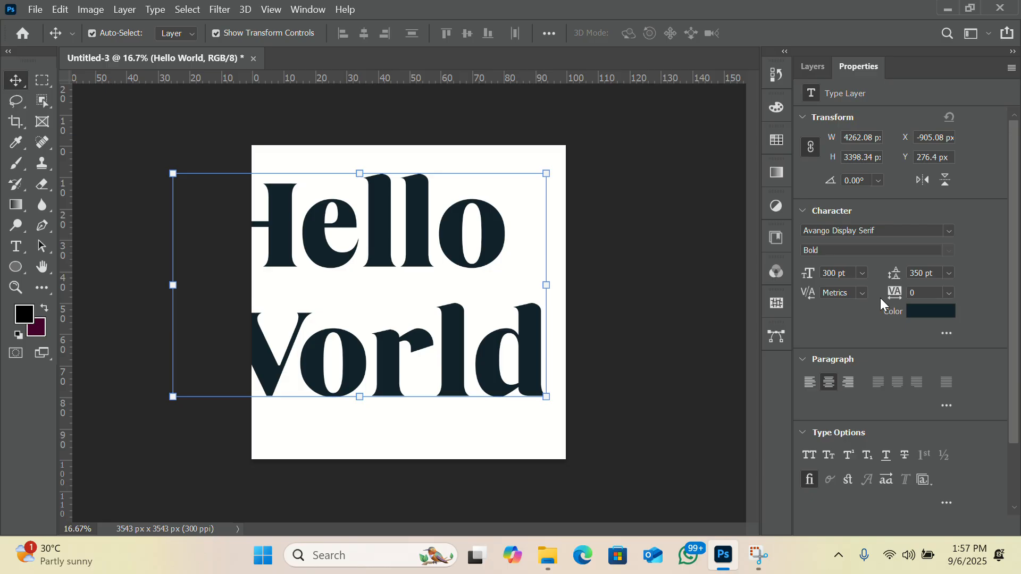
click(949, 293)
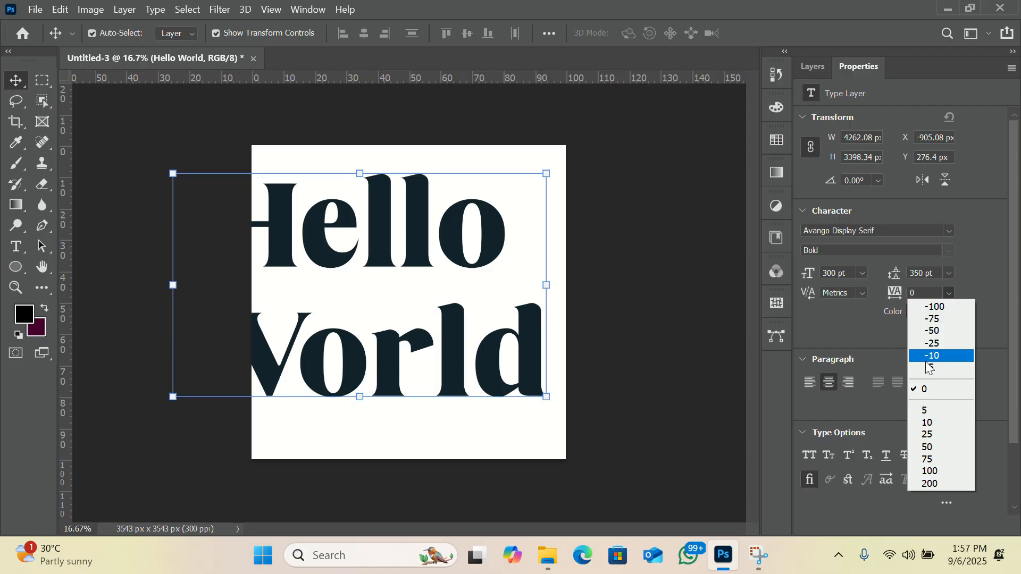
click(935, 461)
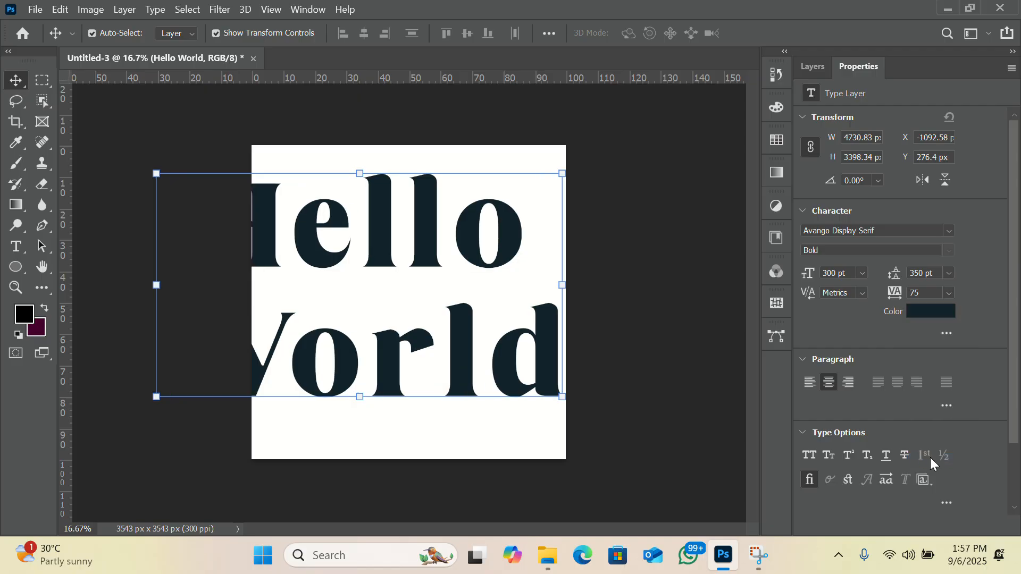
Step: Change the colour of the "Hello World" text to bright green 03f325
click(923, 313)
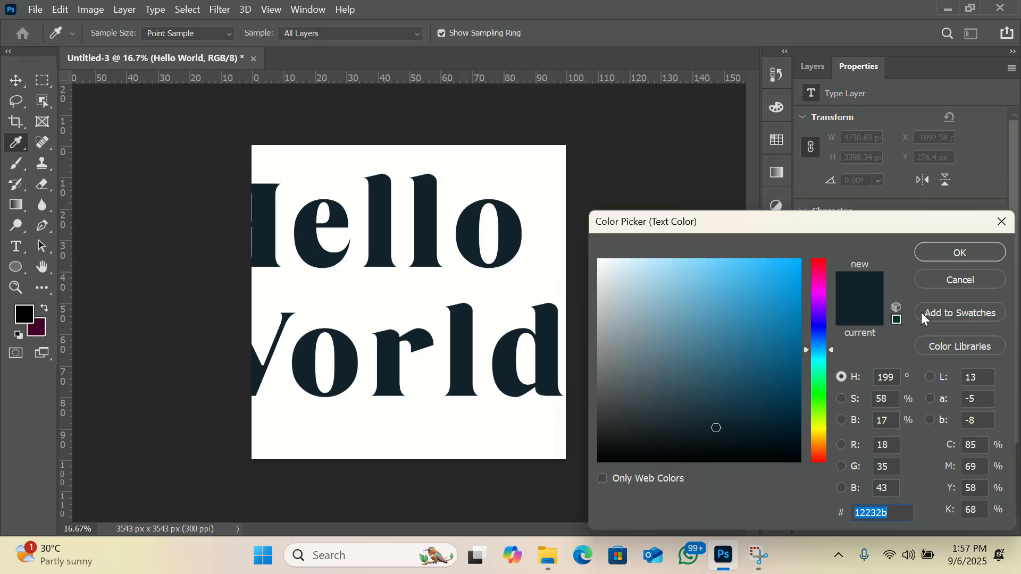
click(819, 390)
click(798, 268)
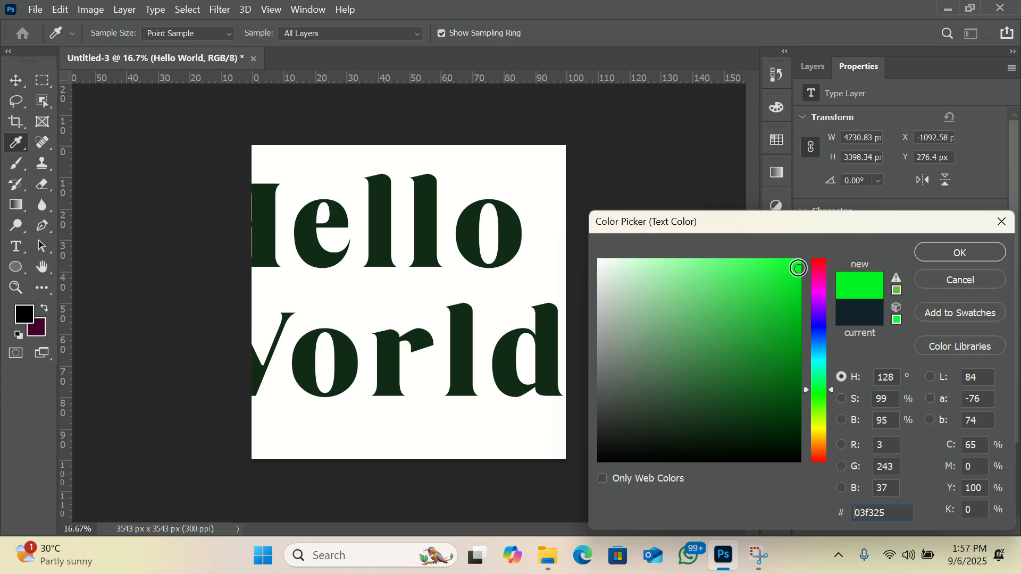
click(937, 253)
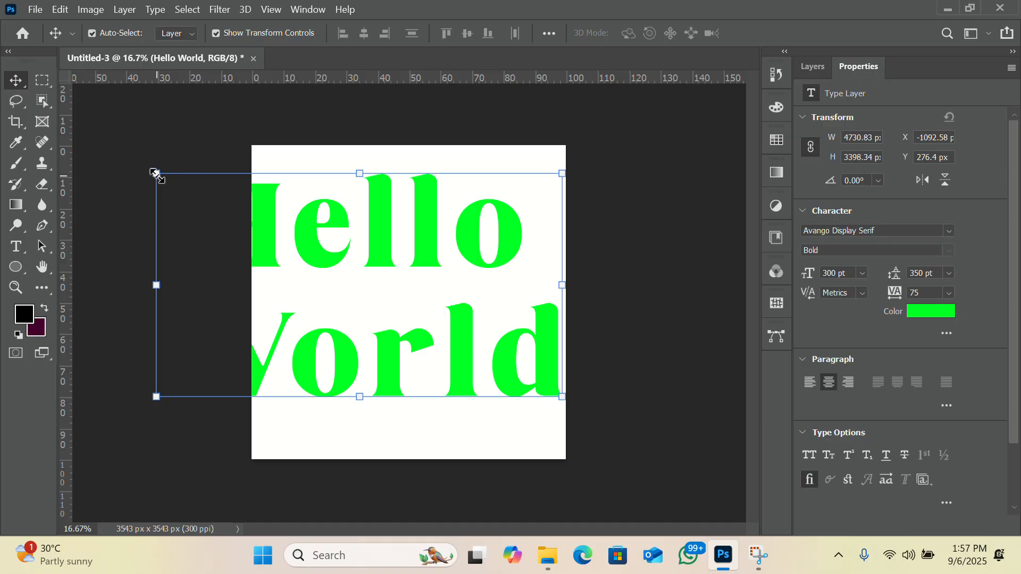
Step: Scale the "Hello World" text down proportionally to about 51%, place it near the middle of the canvas and apply the transform
drag(154, 172, 346, 309)
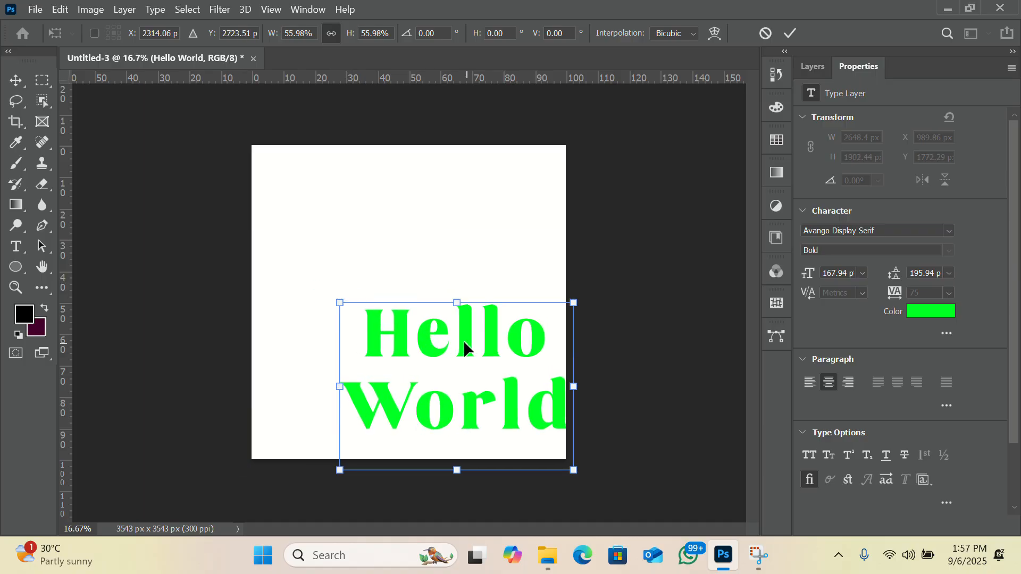
drag(464, 343, 422, 255)
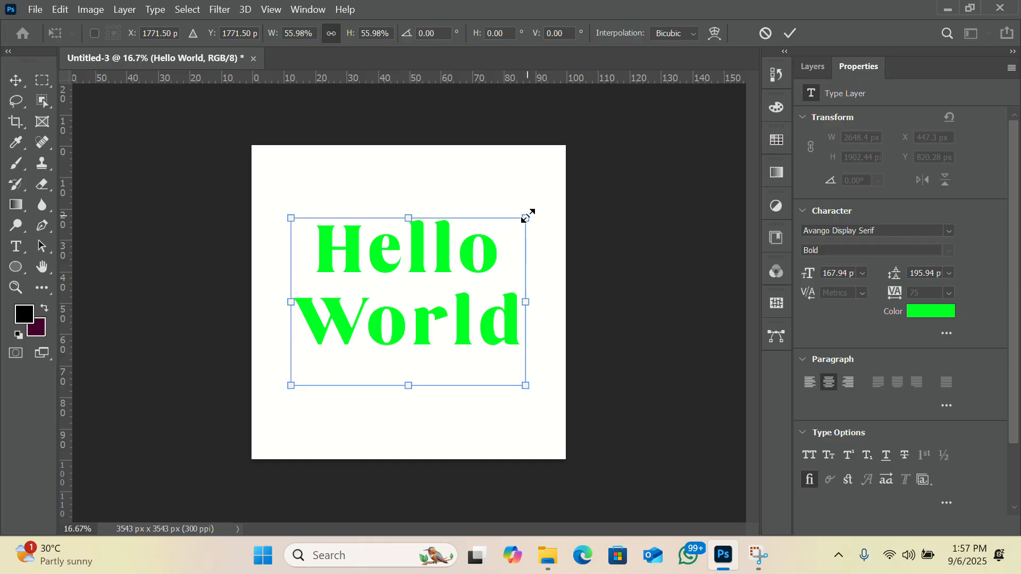
drag(529, 215, 503, 234)
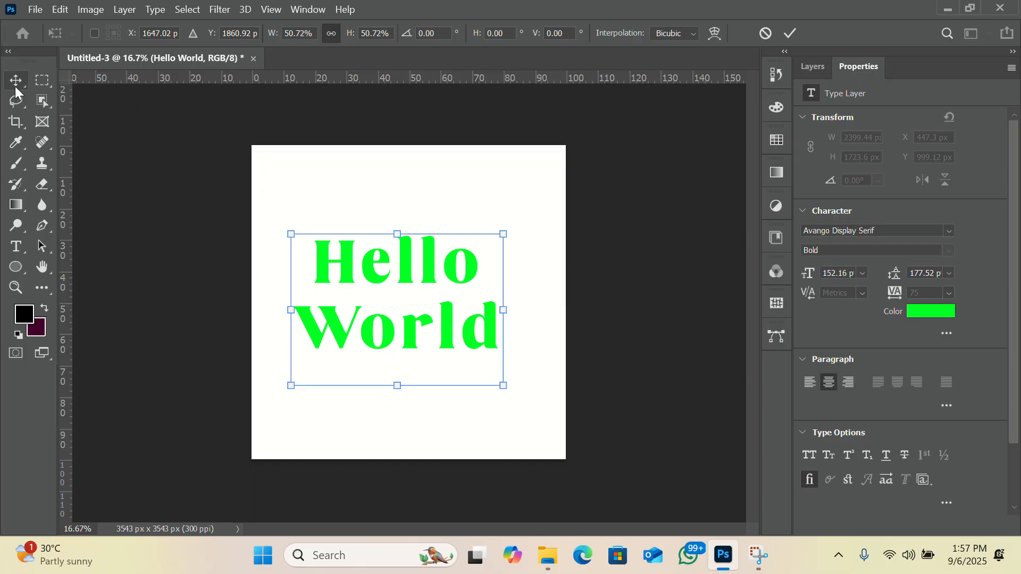
key(Return)
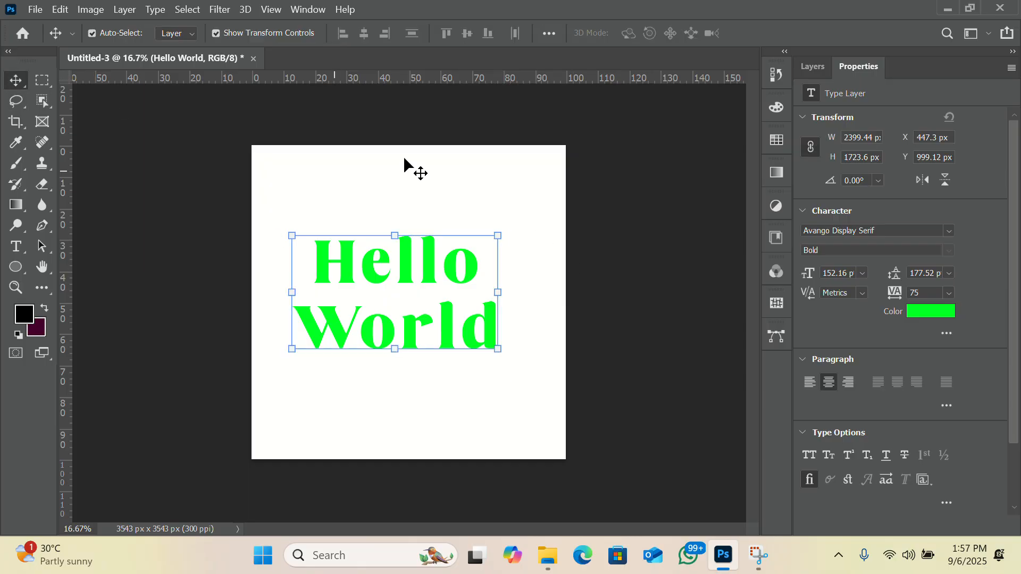
Step: Try left and centre paragraph alignment on the "Hello World" text, and set it to right alignment
click(809, 382)
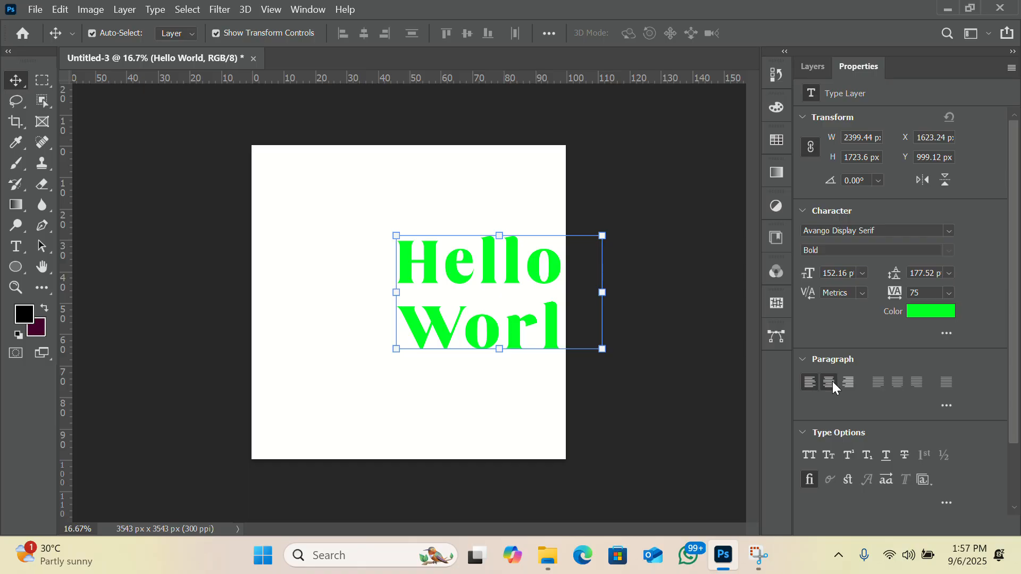
click(830, 382)
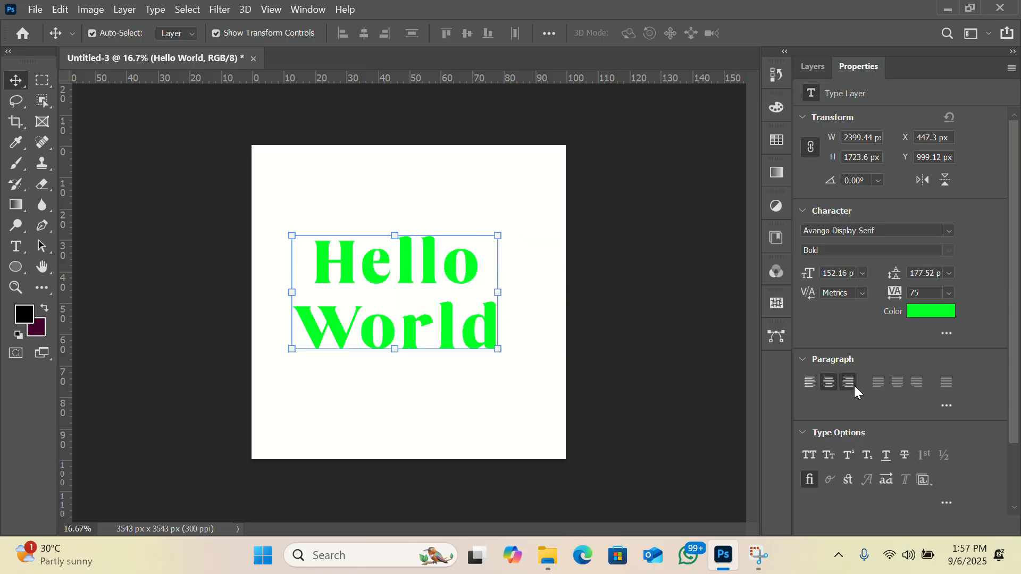
click(854, 385)
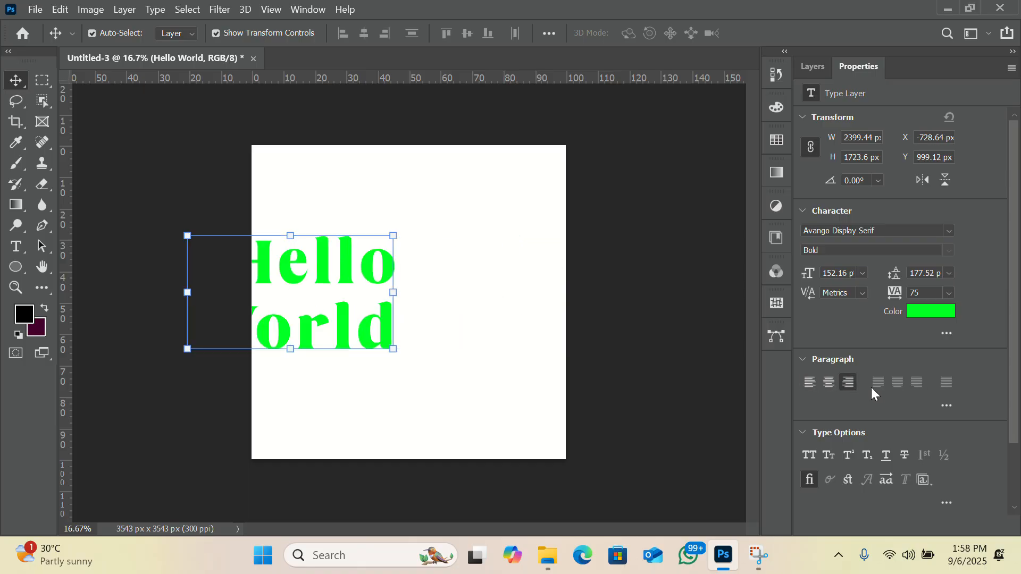